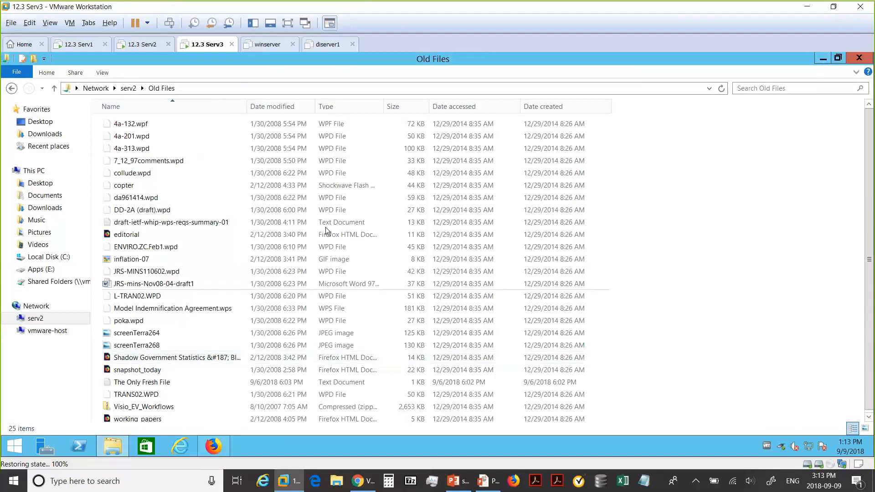
Switch to Veritas Data Insight in Firefox and view the contents of the Old Files share on SERV2.evdemo.org
mouse_move(212, 445)
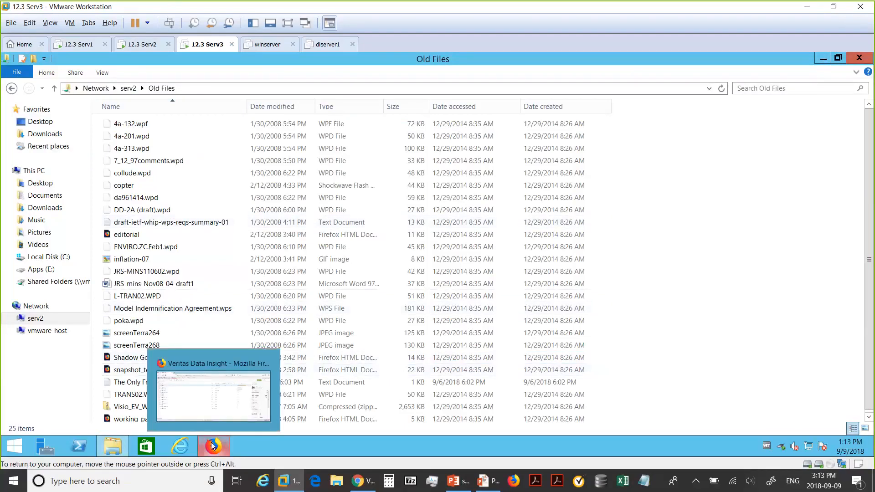
left_click(160, 357)
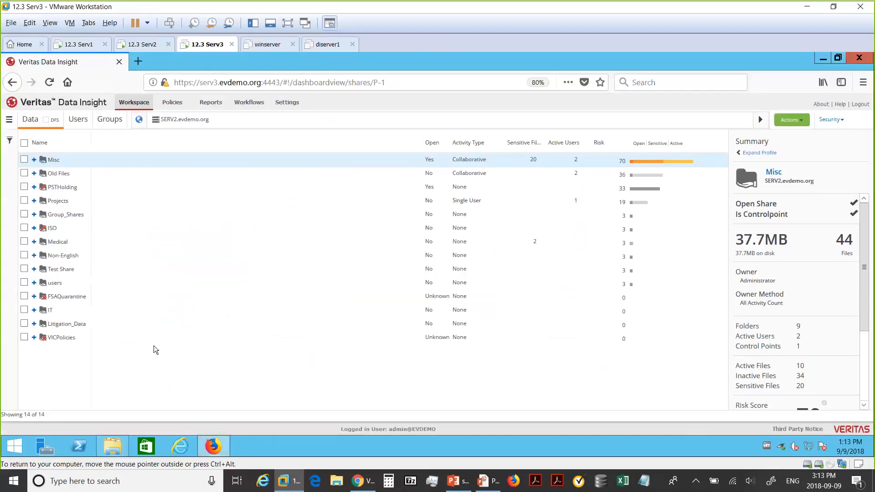
left_click(96, 179)
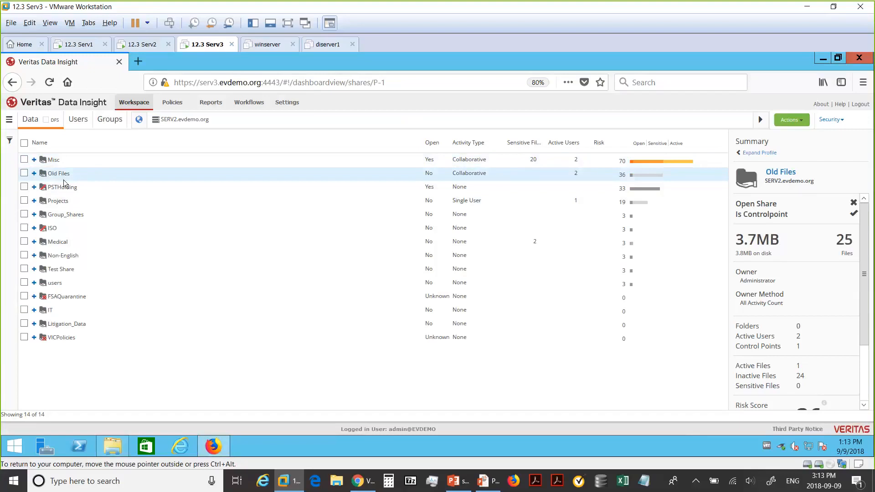
left_click(34, 173)
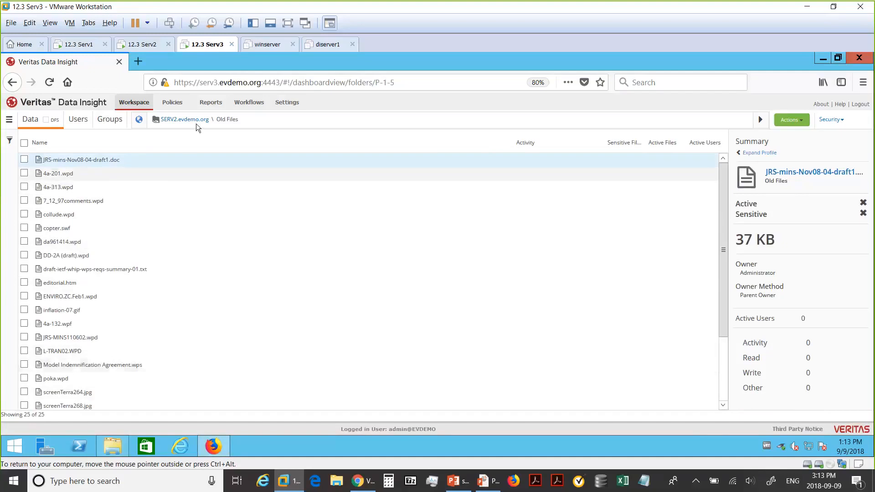
Start creating a new Inactive Data by File Group report from the data lifecycle reports
left_click(209, 104)
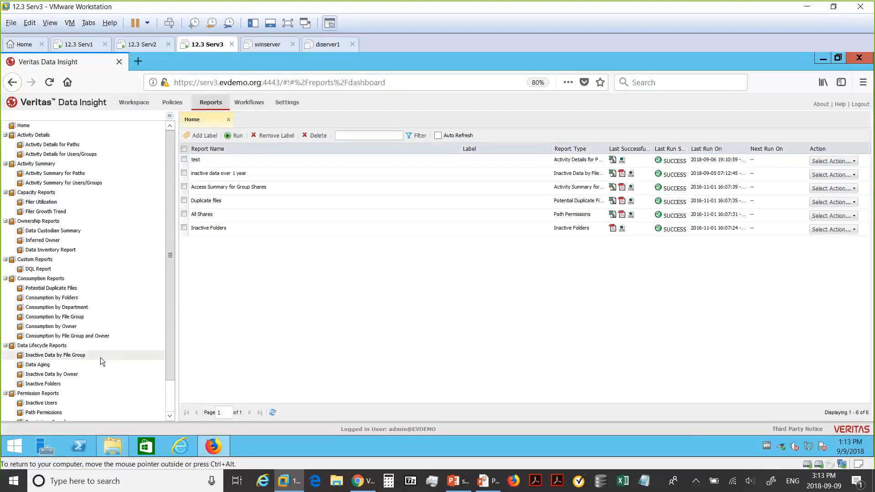
left_click(70, 356)
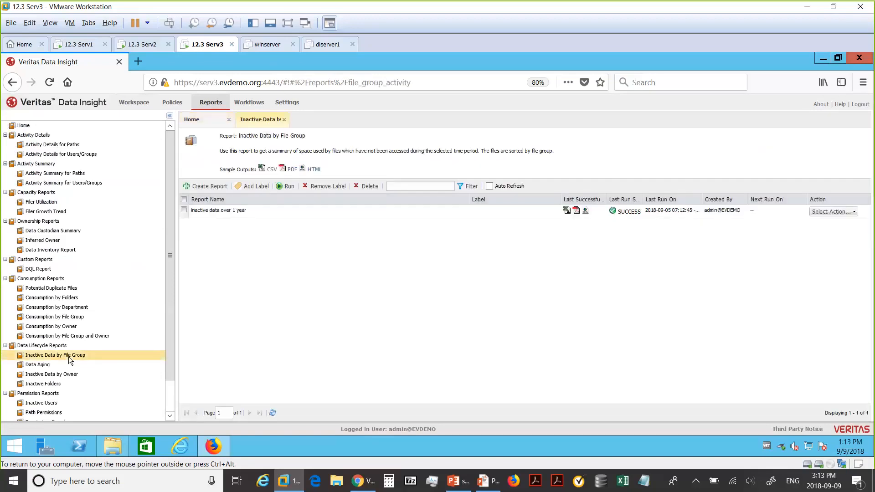
left_click(204, 187)
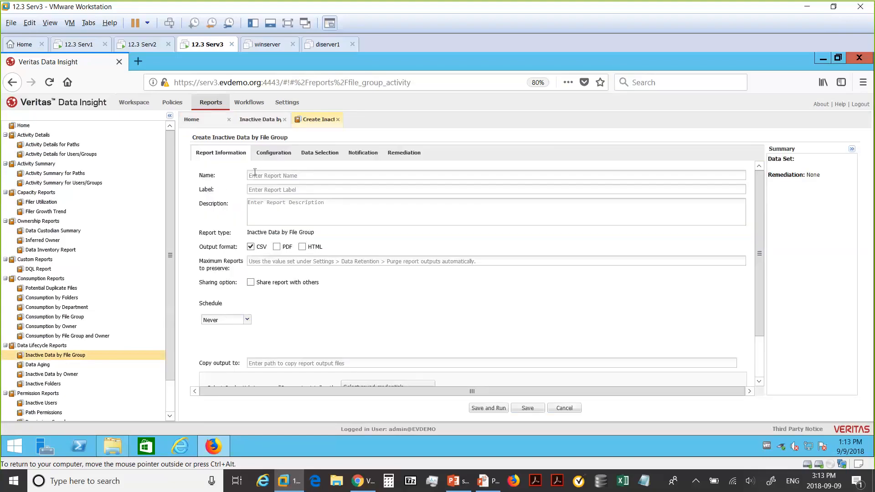
Name the report "inactive data for deletion from the Old Files share" and add HTML as an output format
left_click(257, 173)
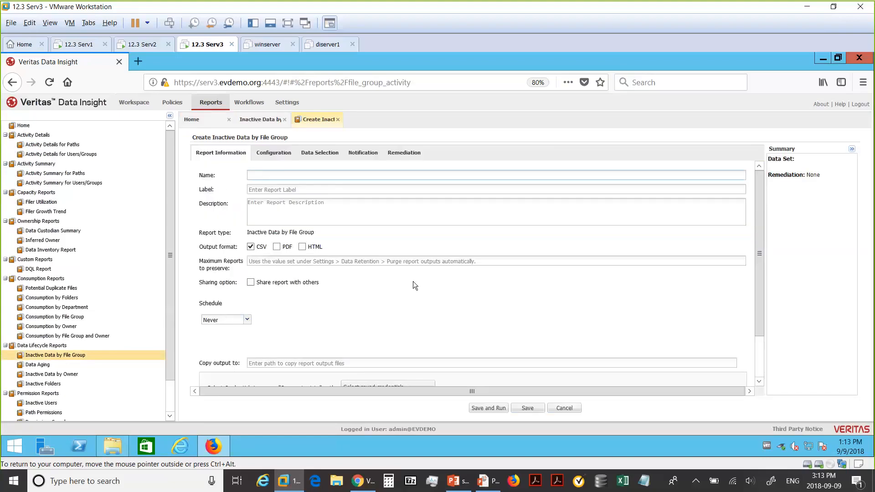
type("inACT")
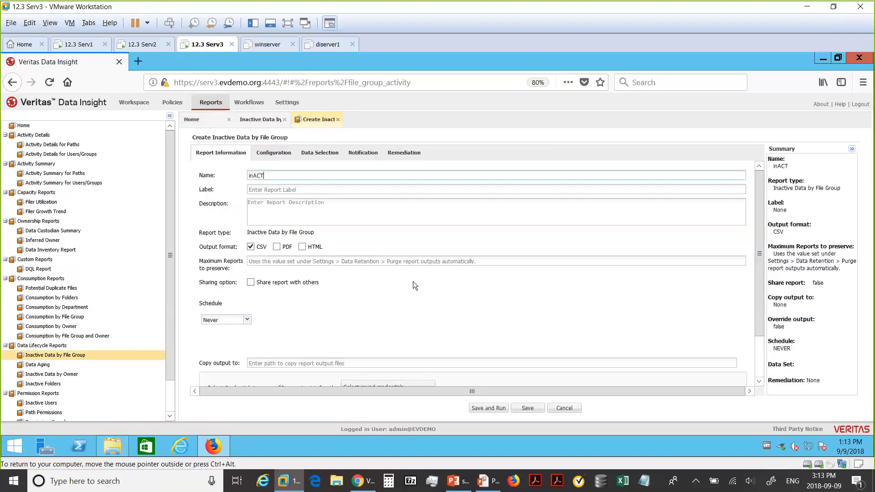
key("BackSpace")
key("BackSpace")
key("BackSpace")
type("active data for deltion")
key("BackSpace")
key("BackSpace")
key("BackSpace")
key("BackSpace")
key("BackSpace")
type("etion from")
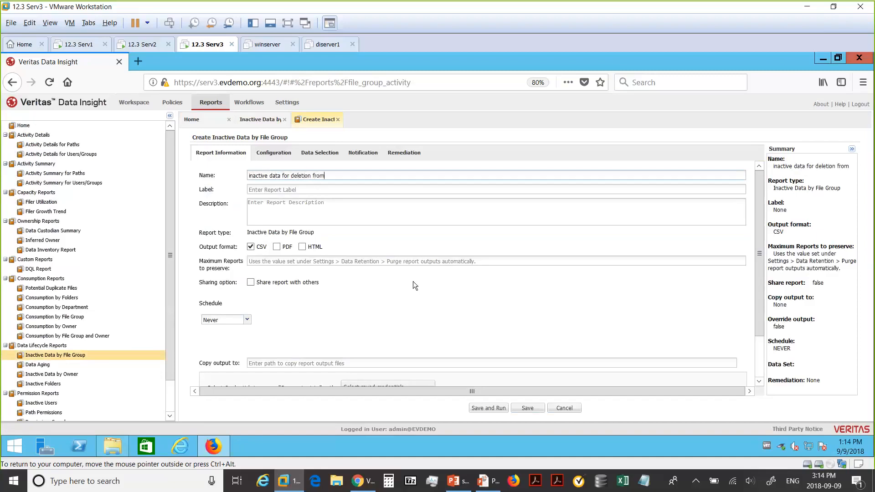
type(" the Old Fi")
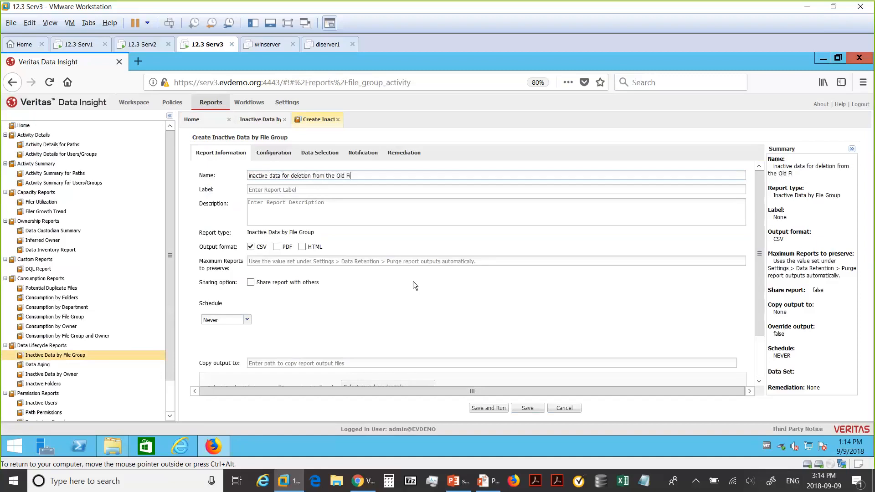
type("les share")
left_click(302, 248)
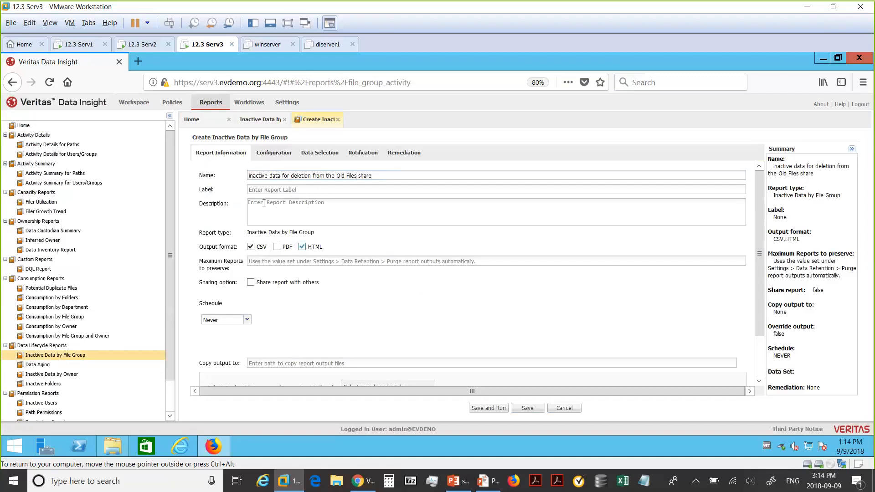
Configure the report to cover the All Files file group with an inactivity range of the last 36 months
left_click(279, 155)
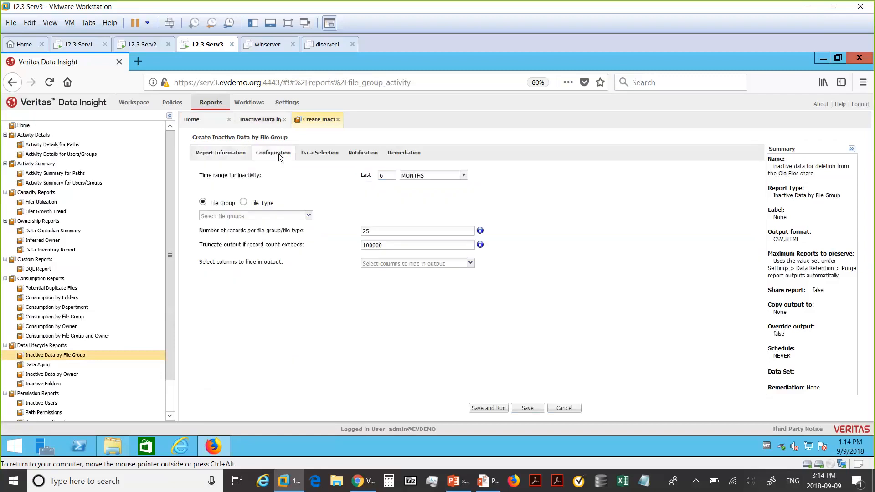
left_click(309, 216)
left_click_drag(308, 258, 308, 286)
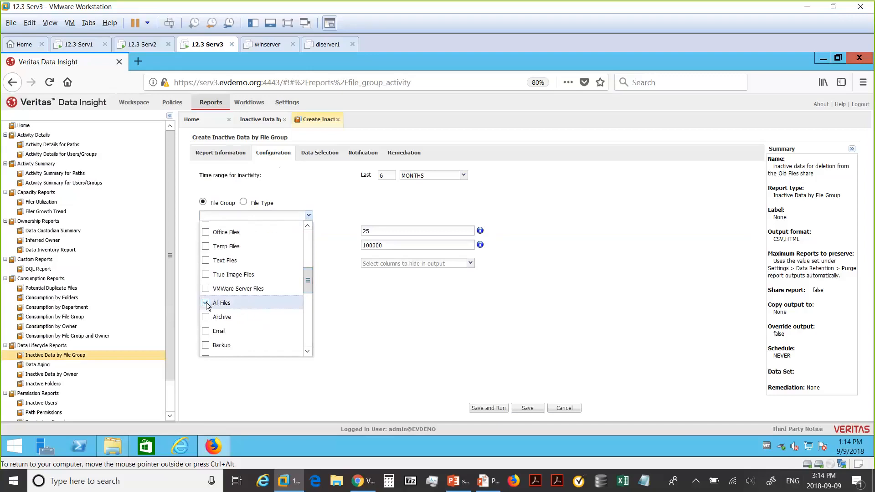
double_click(381, 176)
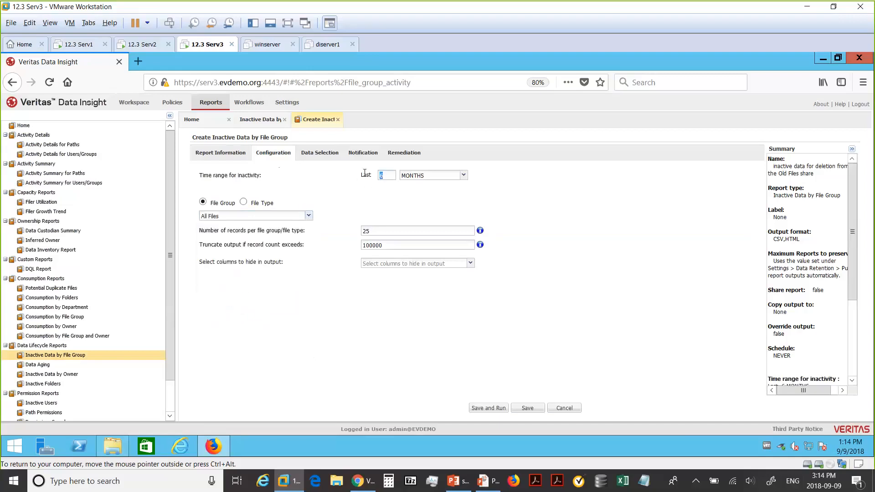
type("36")
Select the Old Files share under SERV2.evdemo.org as the report's data
left_click(316, 154)
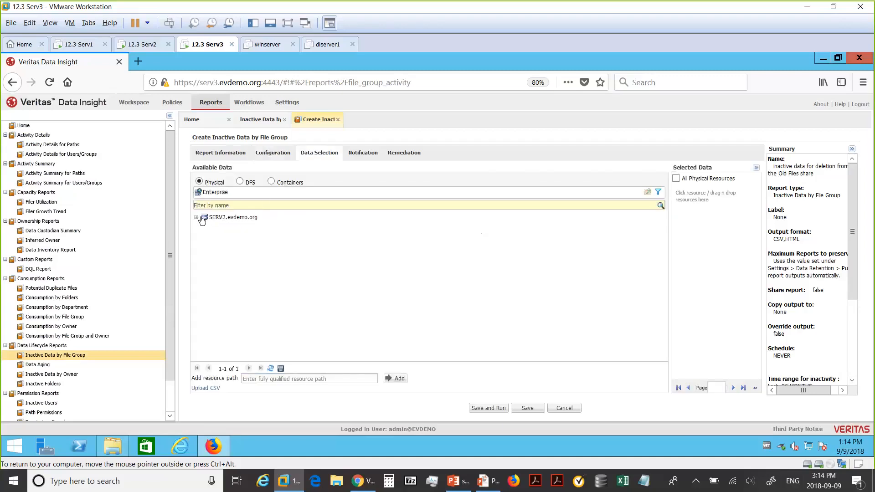
left_click(196, 218)
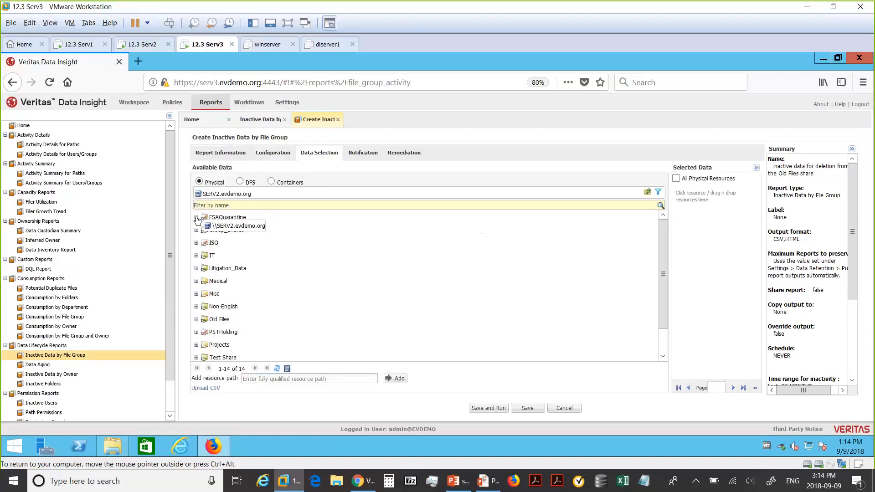
left_click(218, 320)
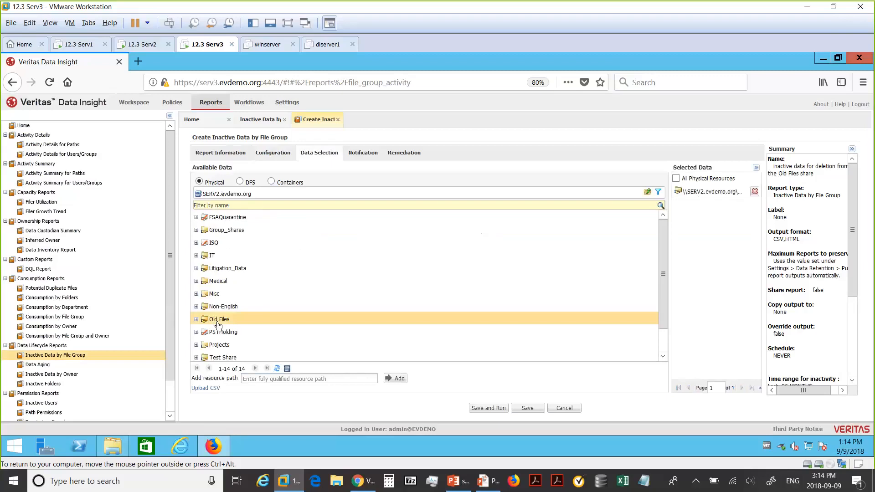
Enable remediation through Enterprise Vault archiving with the Discard Items retention category and the Delete File post-processing action
left_click(395, 154)
left_click(196, 168)
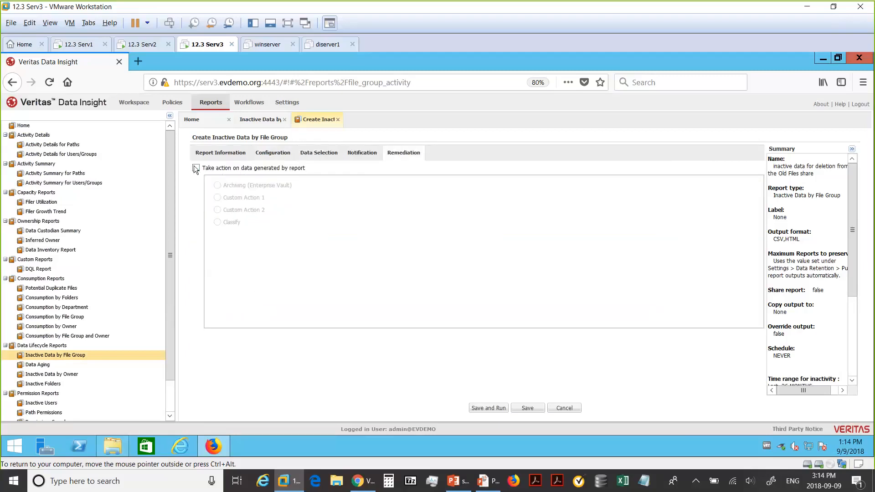
left_click(218, 185)
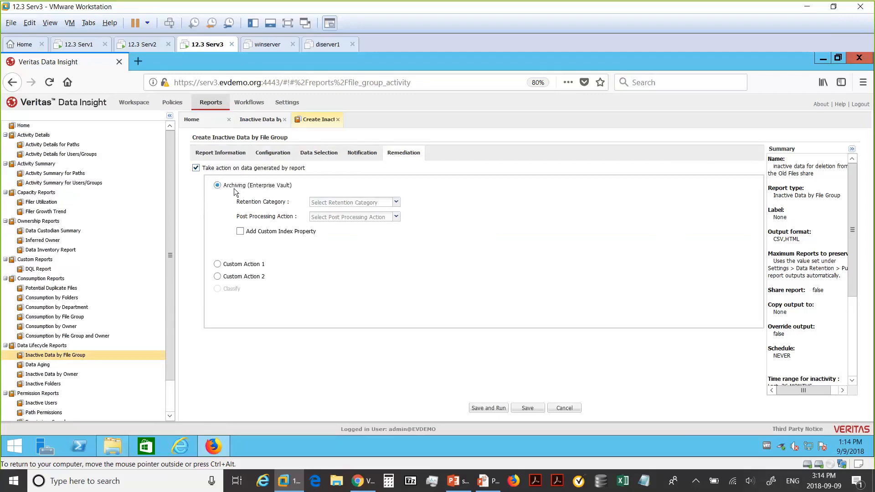
left_click(396, 202)
left_click_drag(397, 234, 391, 305)
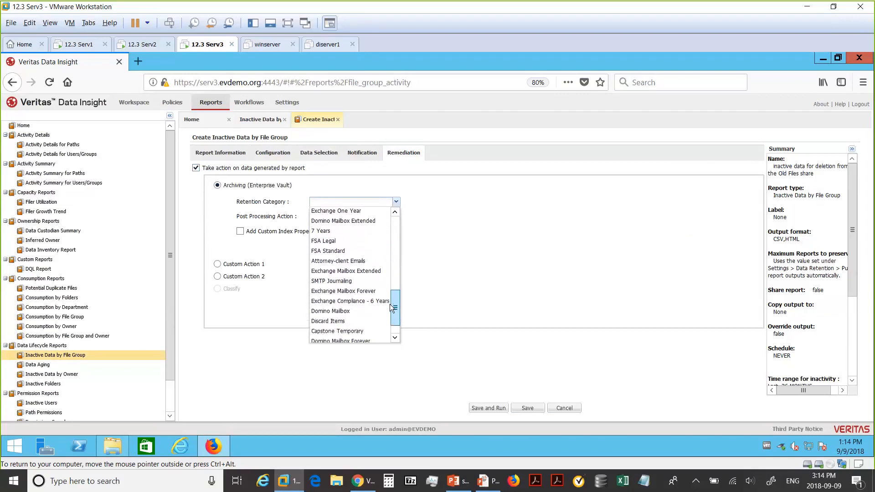
left_click(355, 321)
left_click(396, 218)
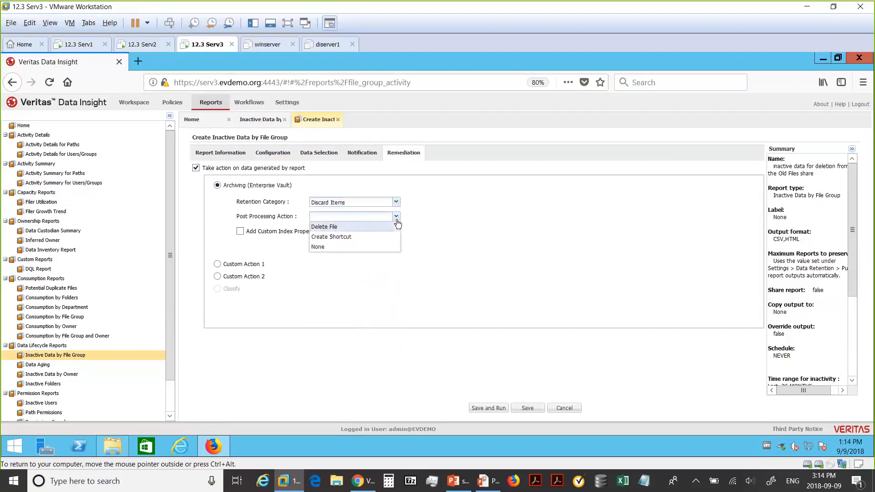
left_click(383, 228)
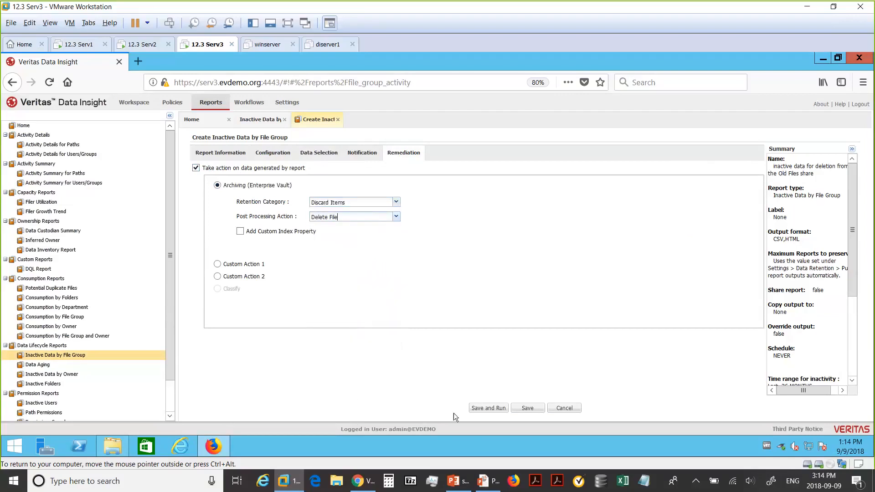
Save and run the report, and refresh the report list to update its run status
left_click(477, 409)
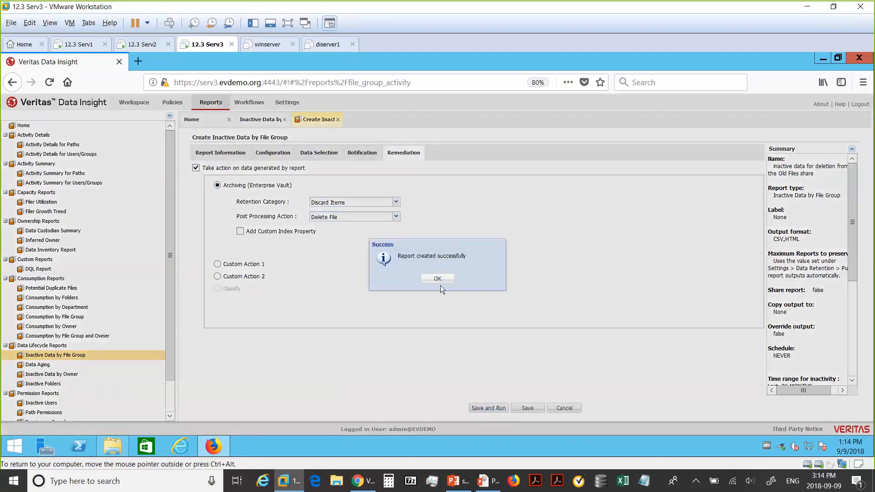
left_click(438, 279)
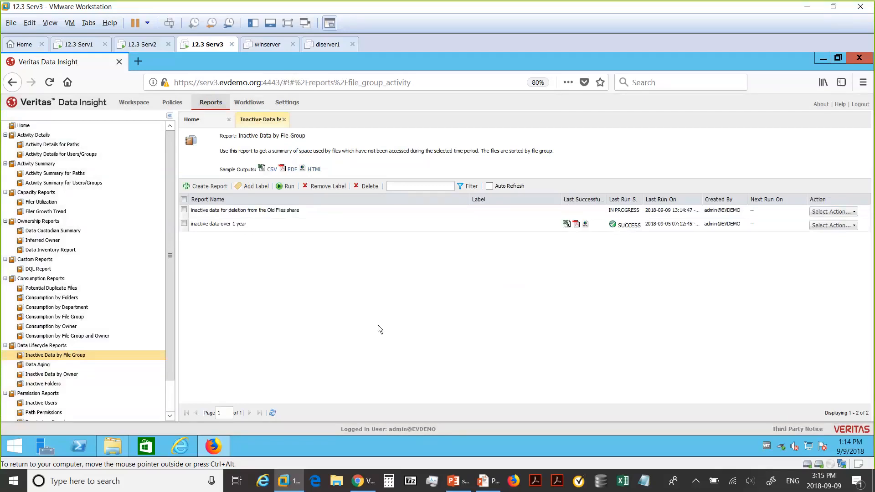
left_click(275, 413)
Open the HTML output of the Old Files deletion report and review its parameters and listed files
left_click(576, 212)
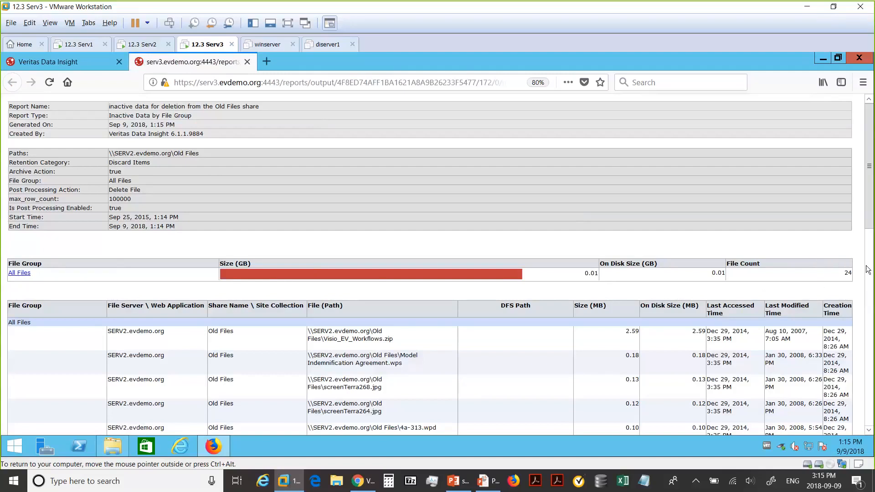
left_click_drag(872, 209, 869, 297)
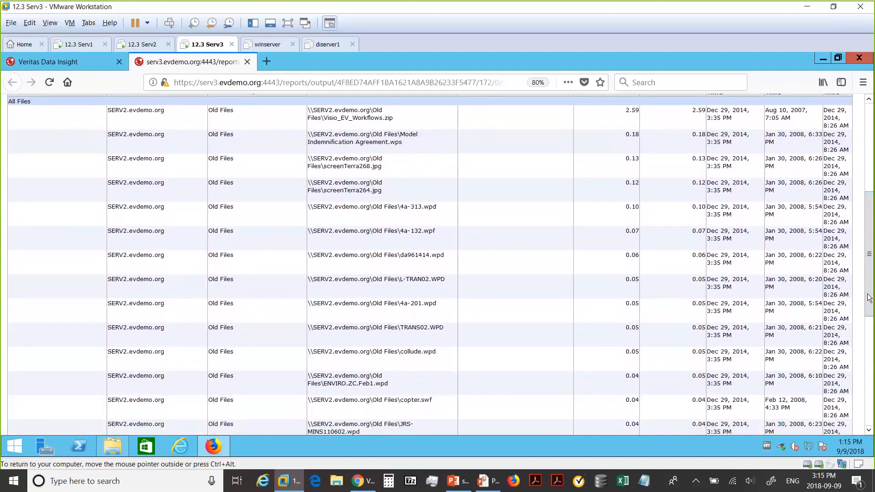
left_click_drag(869, 297, 869, 209)
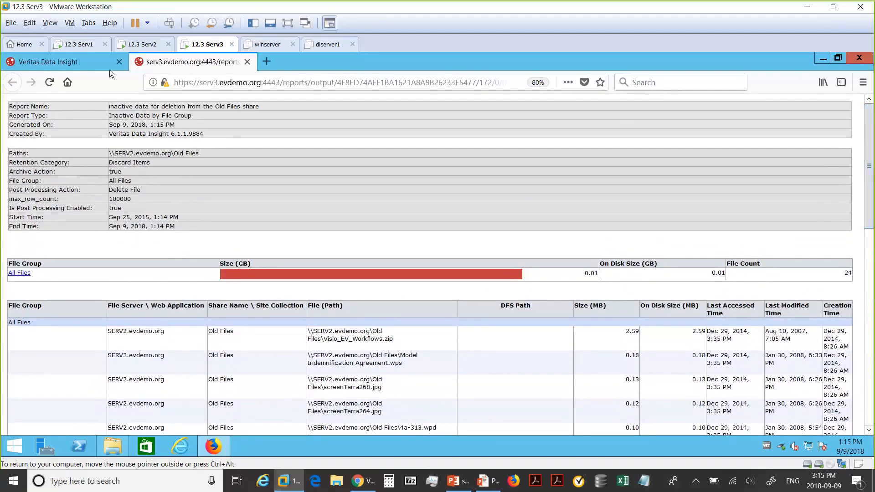
Check the remediation action status in Data Insight's settings, refreshing it and examining the per-file details of the report's action
left_click(42, 60)
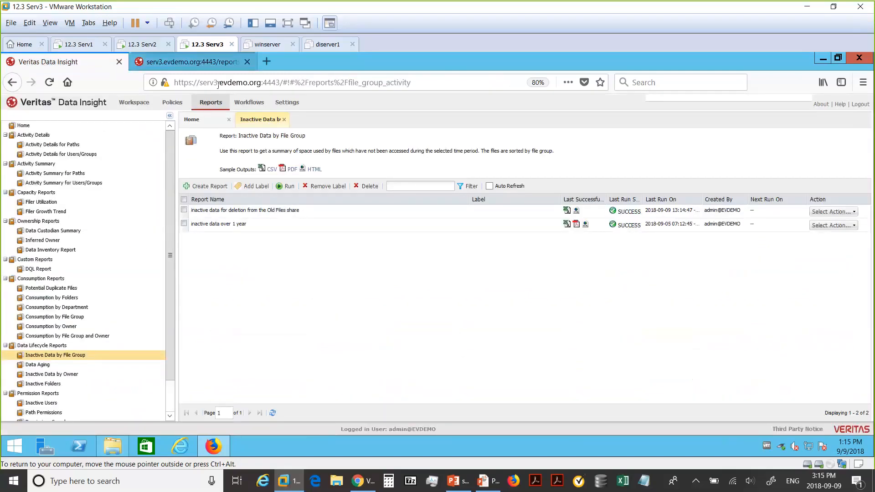
left_click(283, 105)
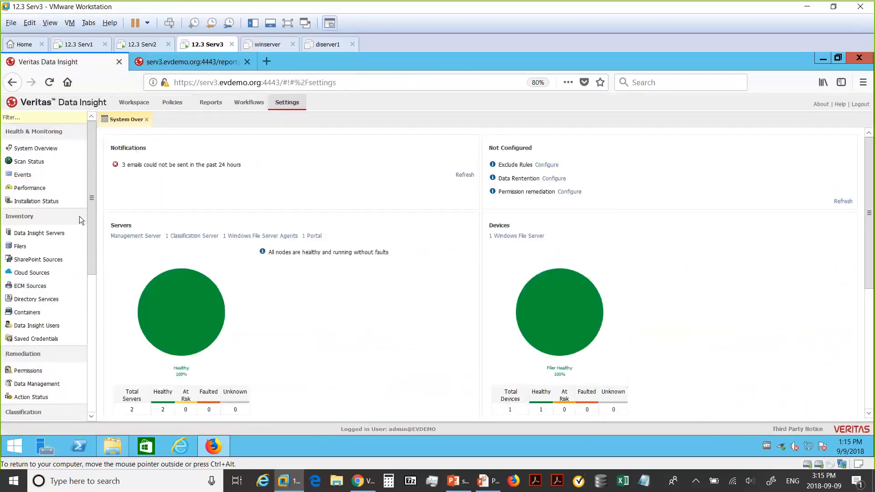
left_click(29, 398)
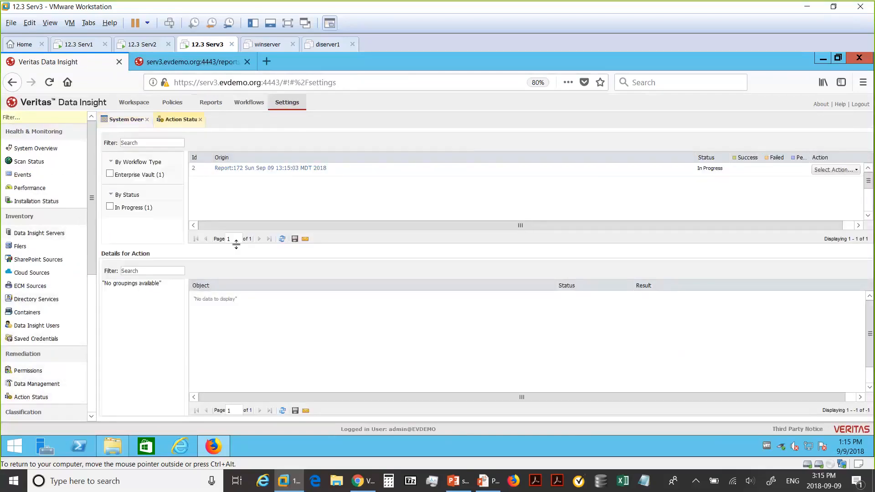
left_click(282, 238)
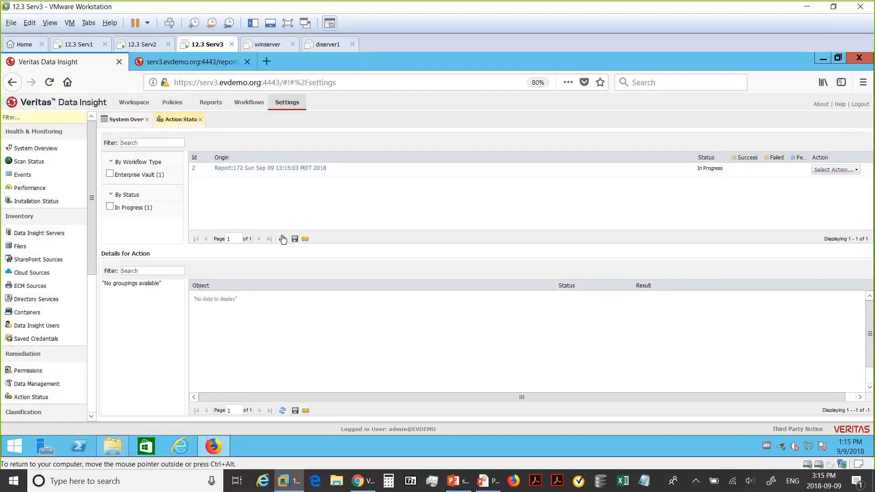
left_click(283, 239)
left_click(283, 239)
left_click(277, 168)
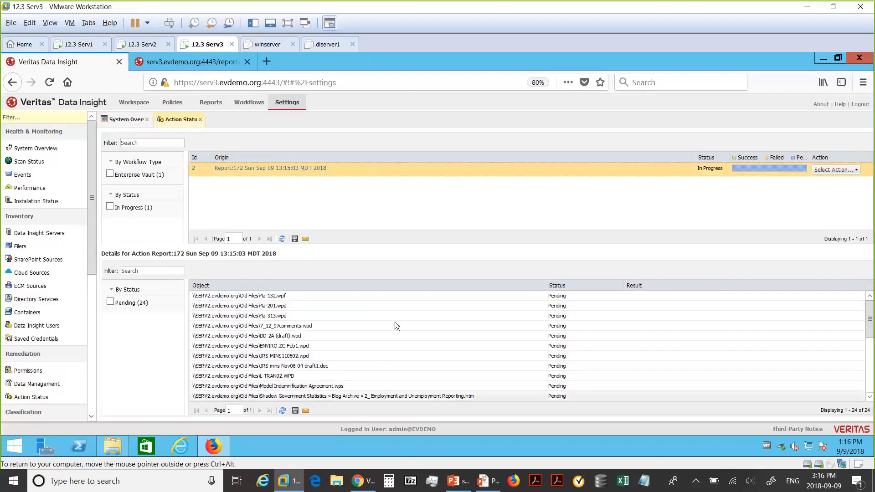
Return to the list of Inactive Data by File Group reports
left_click(212, 103)
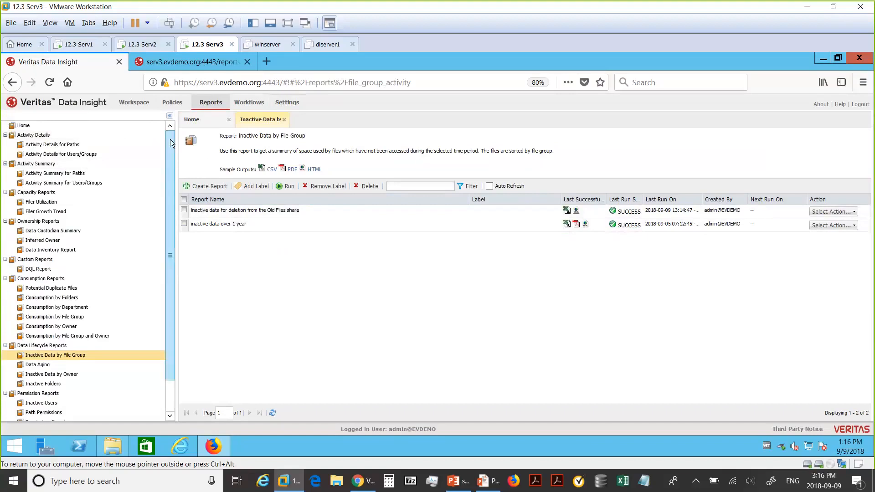
mouse_move(171, 138)
left_mouse_down()
mouse_move(168, 185)
mouse_move(160, 132)
left_mouse_up()
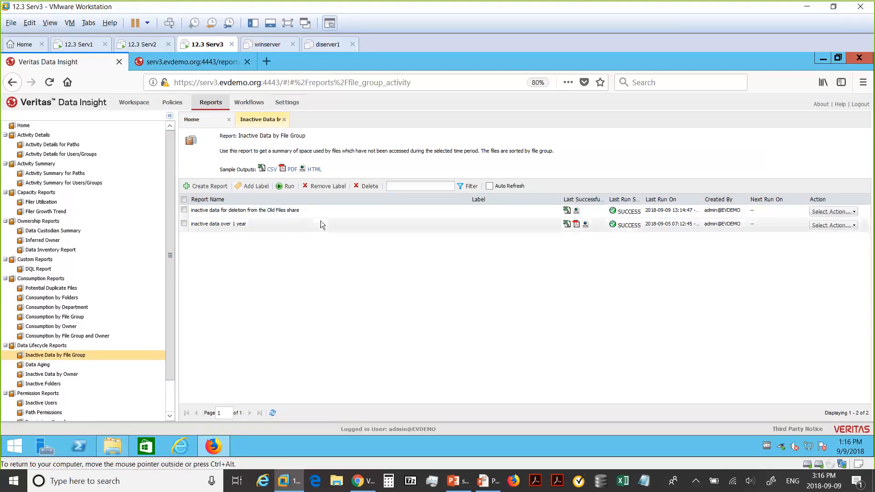
Open the Old Files deletion report for editing and add PDF to its output formats
left_click(838, 212)
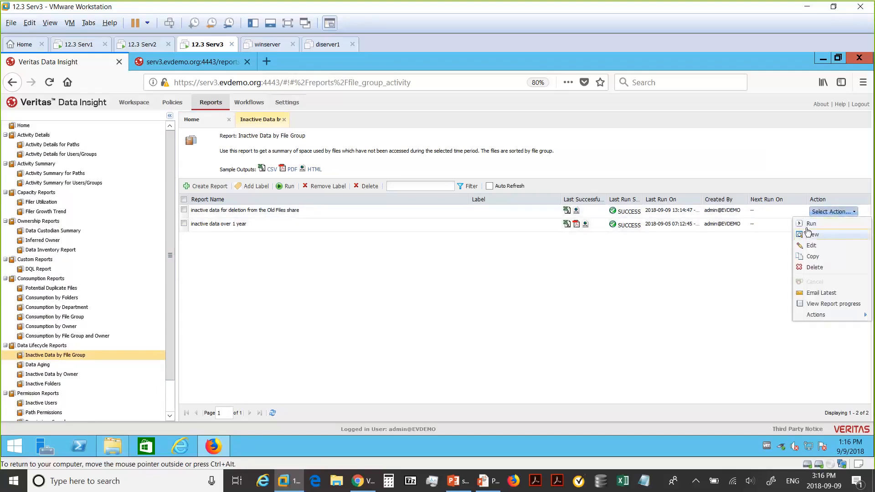
left_click(808, 246)
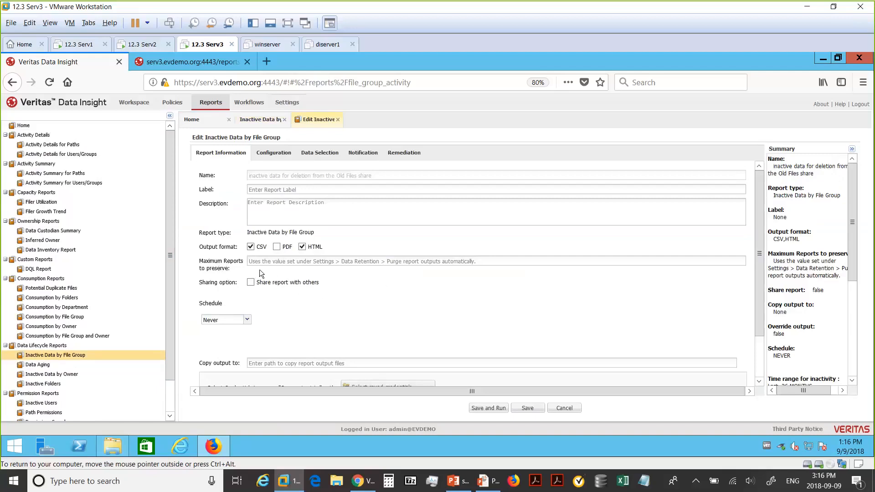
left_click(281, 249)
Examine the report's copy-output path setting and the available schedule frequencies
left_click_drag(758, 261, 761, 310)
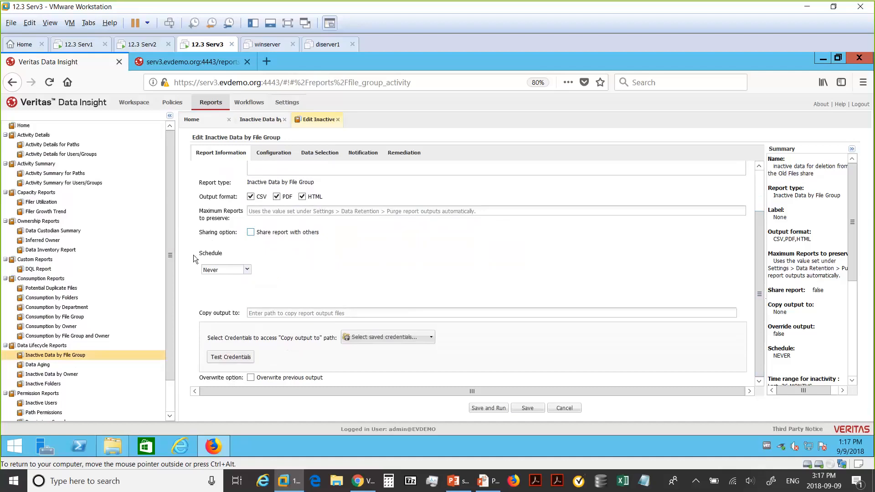
left_click(264, 313)
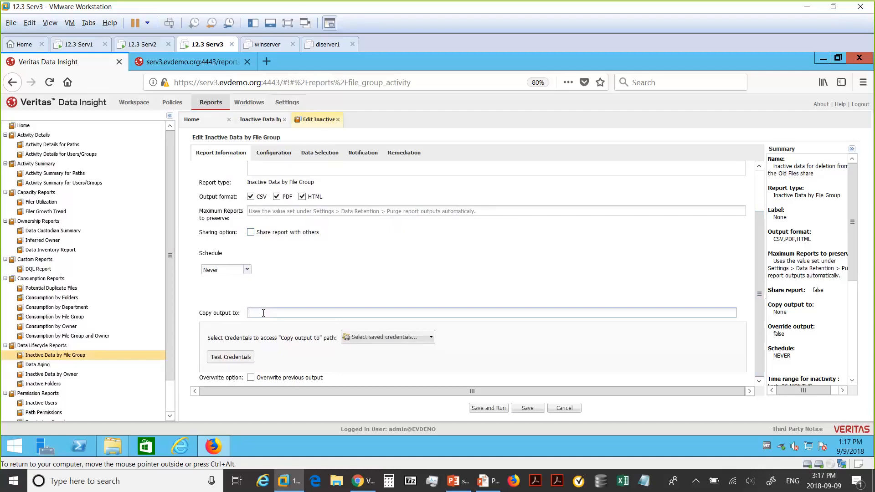
left_click(247, 270)
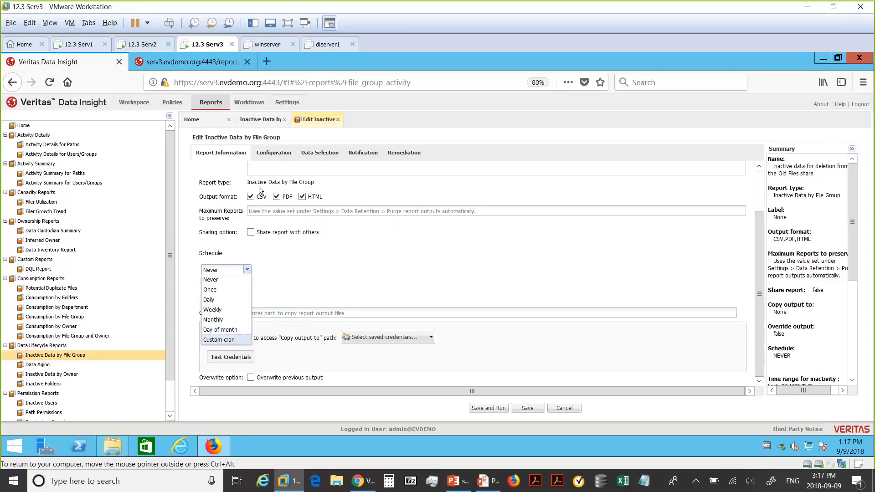
In the report configuration, replace the All Files group with the Office Files, Temp Files and Text Files groups
left_click(268, 153)
left_click(269, 153)
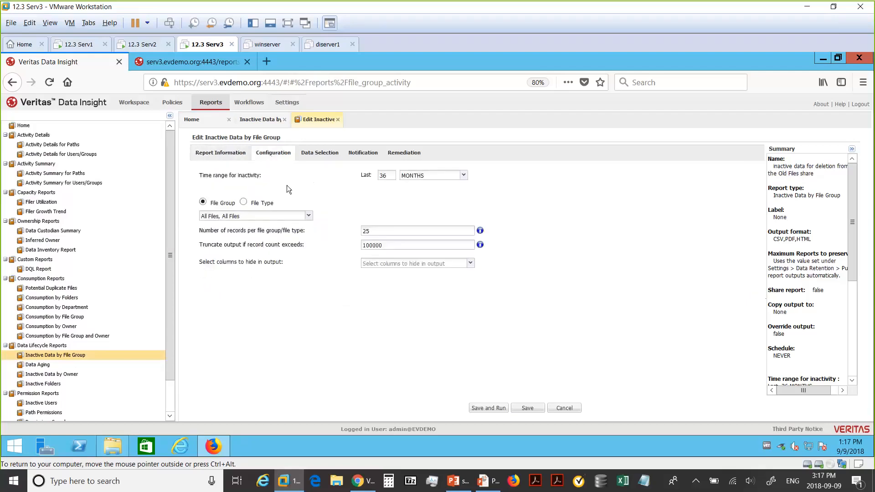
left_click(308, 217)
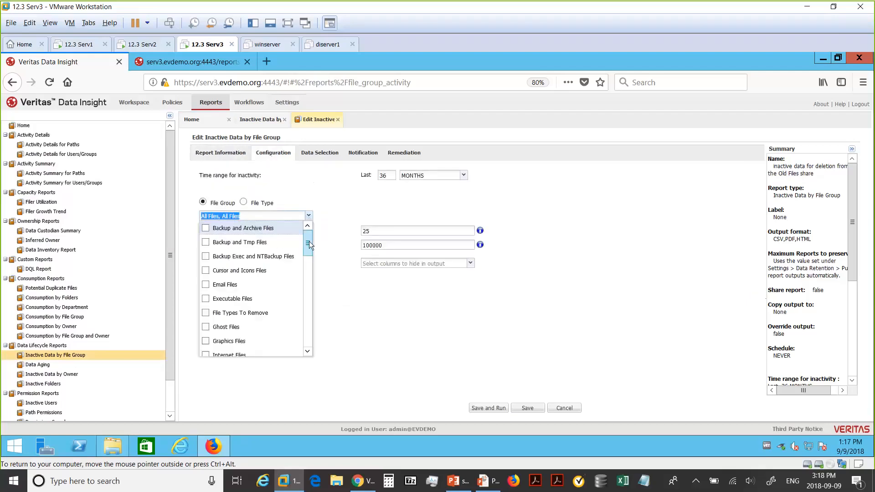
left_click_drag(309, 249, 307, 278)
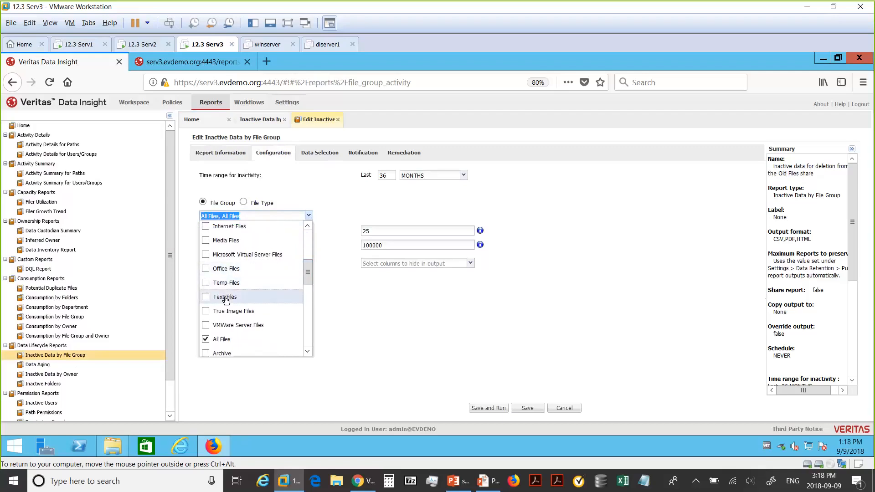
left_click(206, 284)
left_click(205, 269)
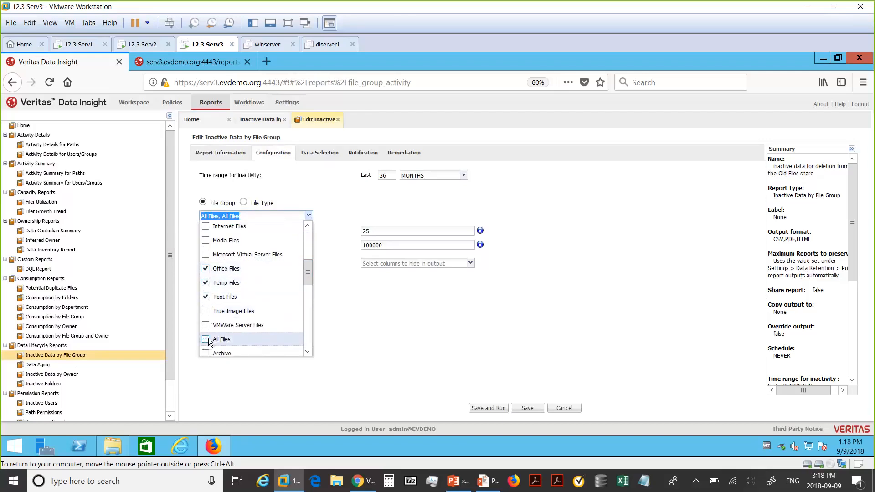
left_click(332, 327)
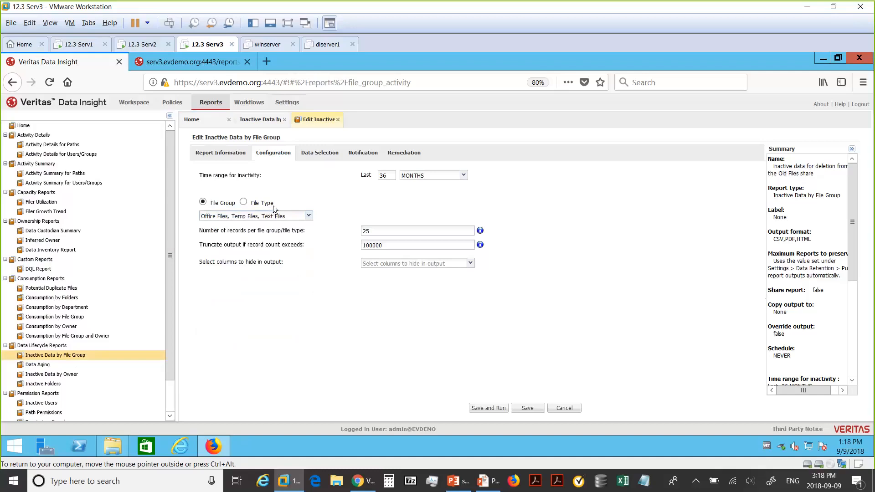
Switch the report's filter to File Type and view the available units for the inactivity time range
left_click(243, 203)
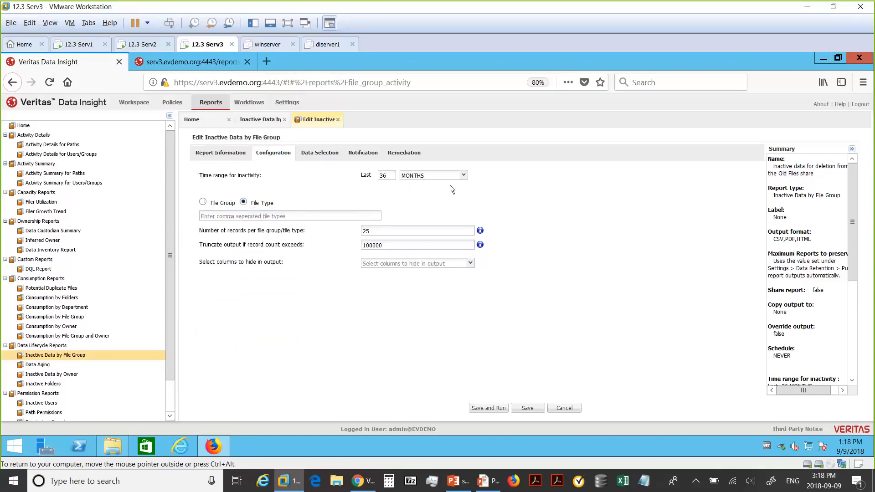
left_click(463, 175)
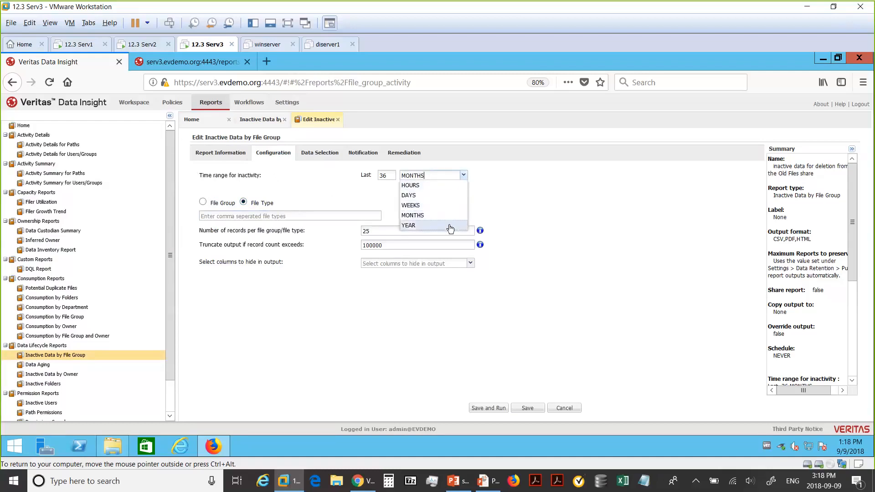
Toggle All Physical Resources on and off, and add SERV2's Misc share and the Medical Detail folder to the selected data
left_click(320, 153)
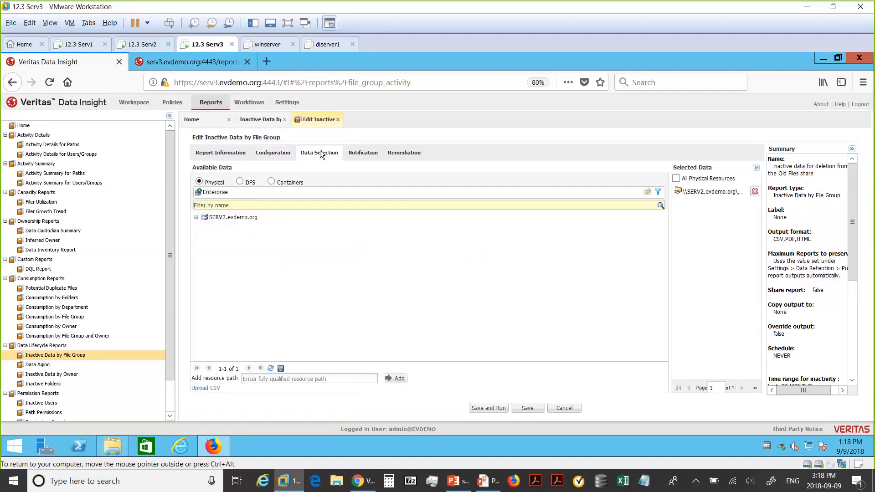
left_click(676, 179)
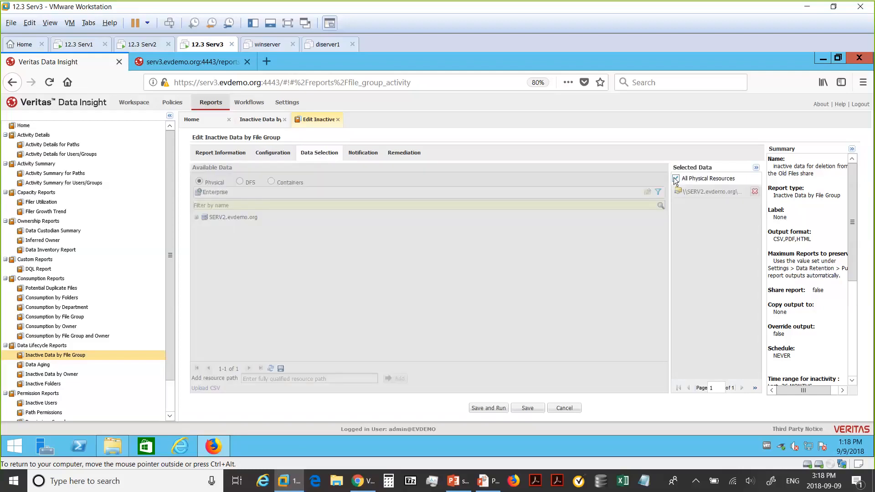
left_click(675, 179)
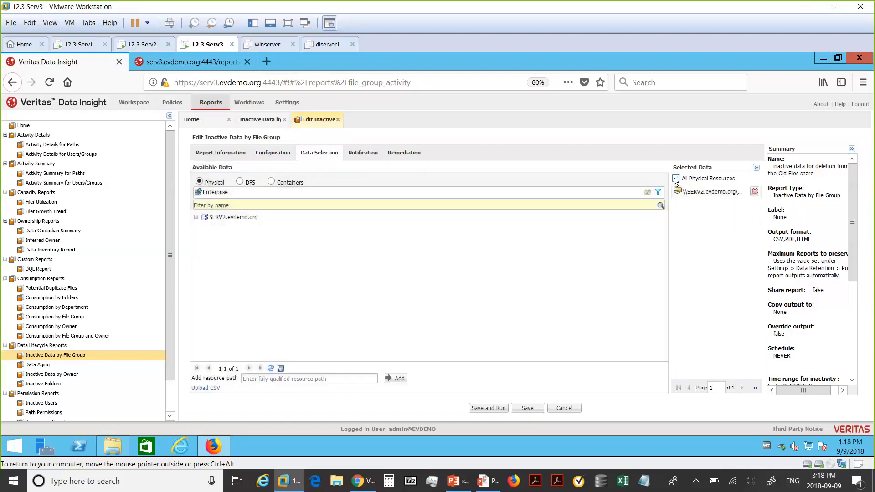
left_click(197, 218)
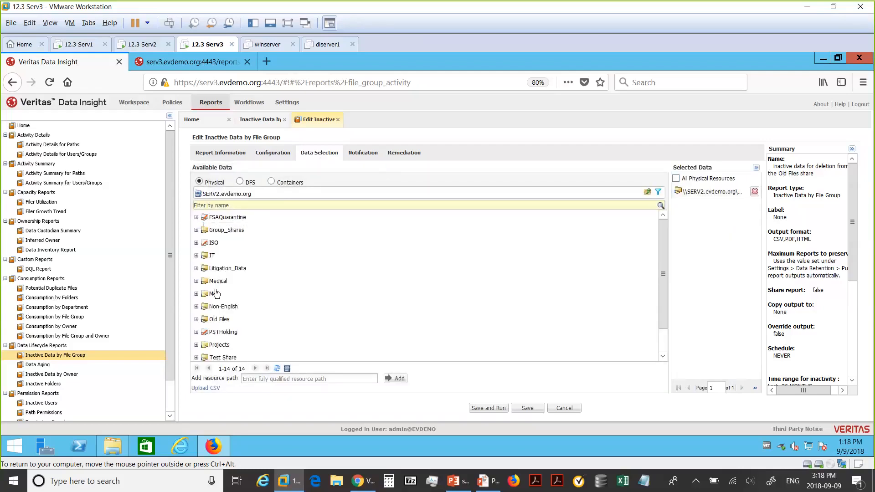
left_click(215, 293)
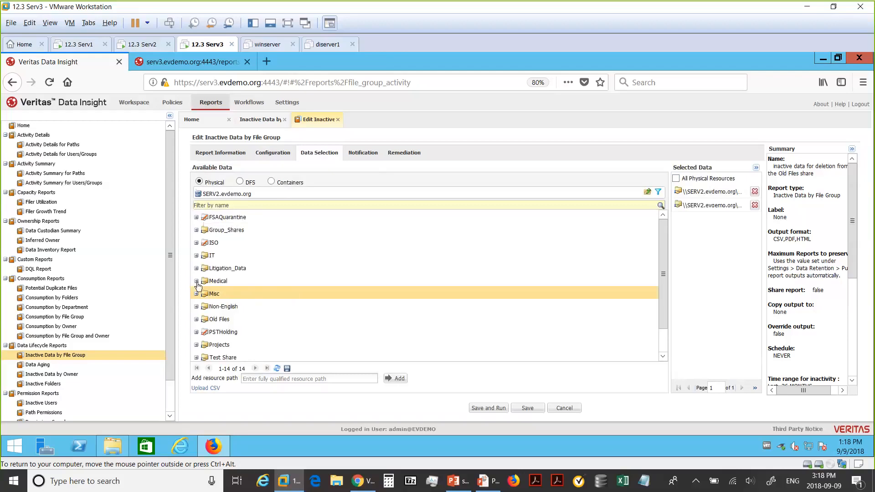
left_click(197, 282)
double_click(216, 231)
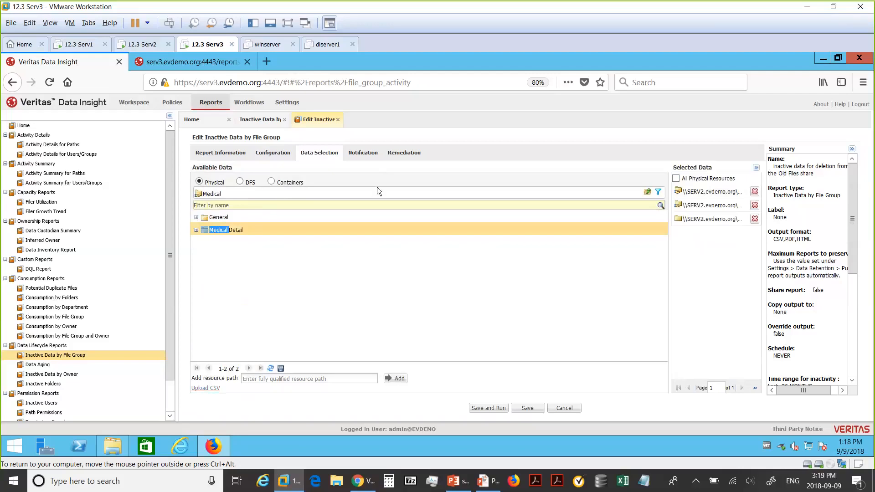
In the report's remediation settings, try the Keep Forever retention category and change it to PII - 3 Years
left_click(400, 154)
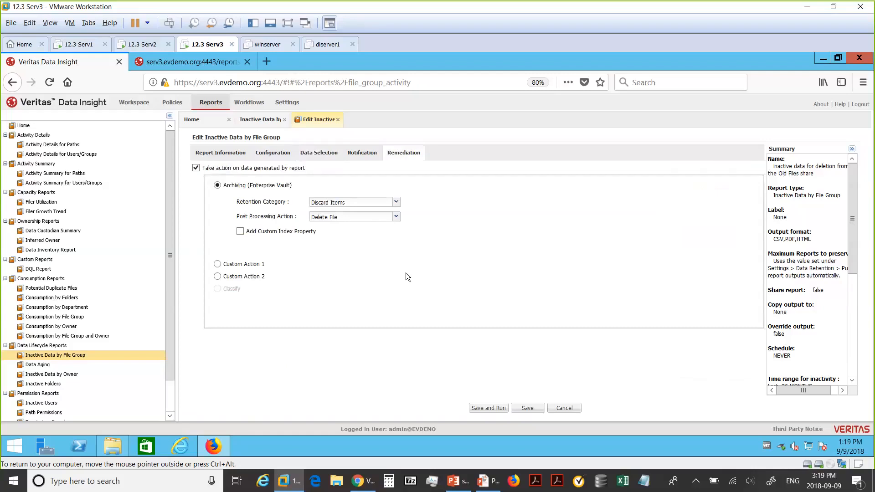
left_click(396, 202)
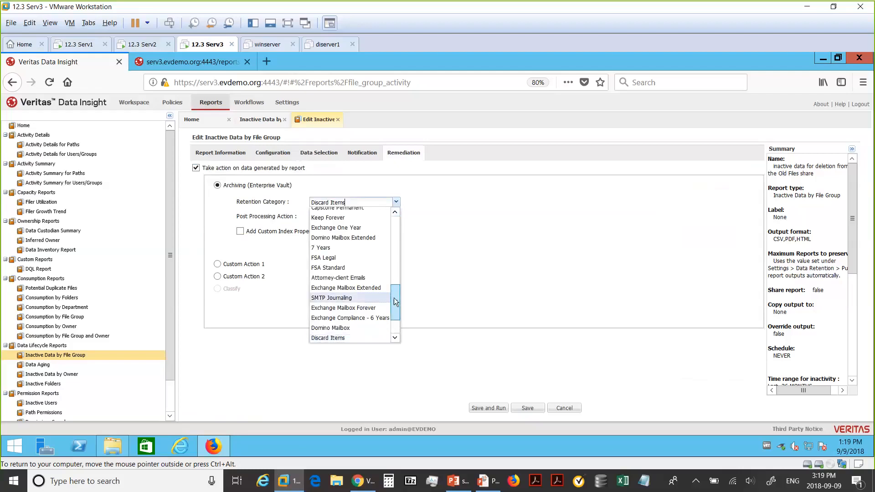
left_click_drag(396, 301, 395, 290)
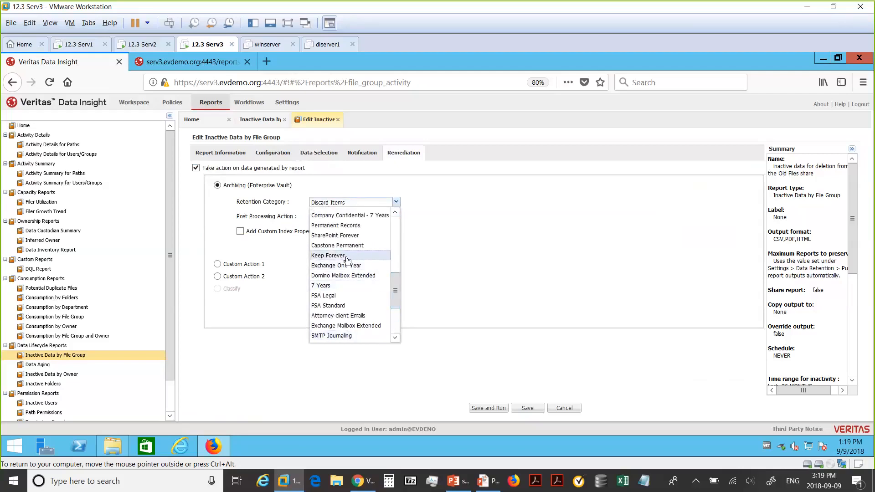
left_click(328, 255)
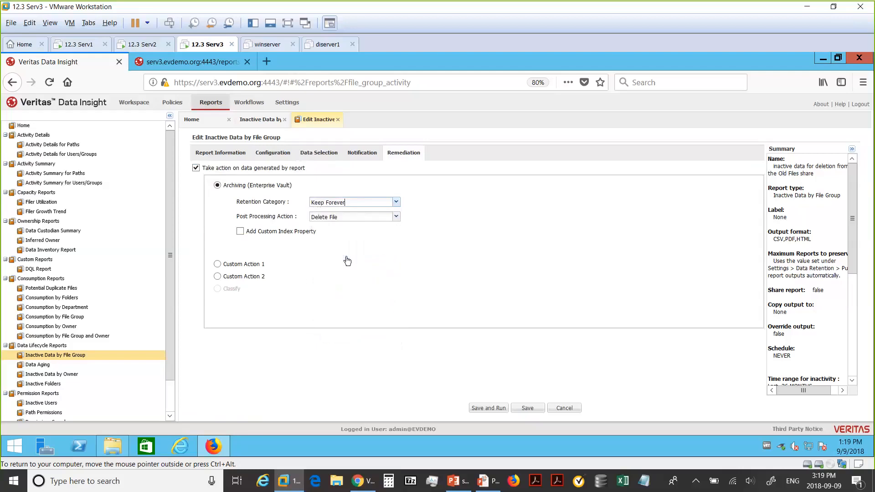
left_click(396, 203)
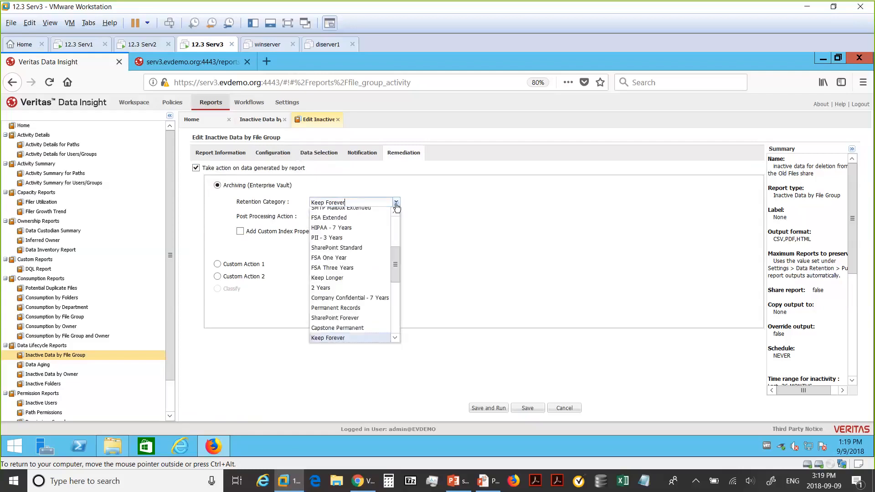
left_click(361, 242)
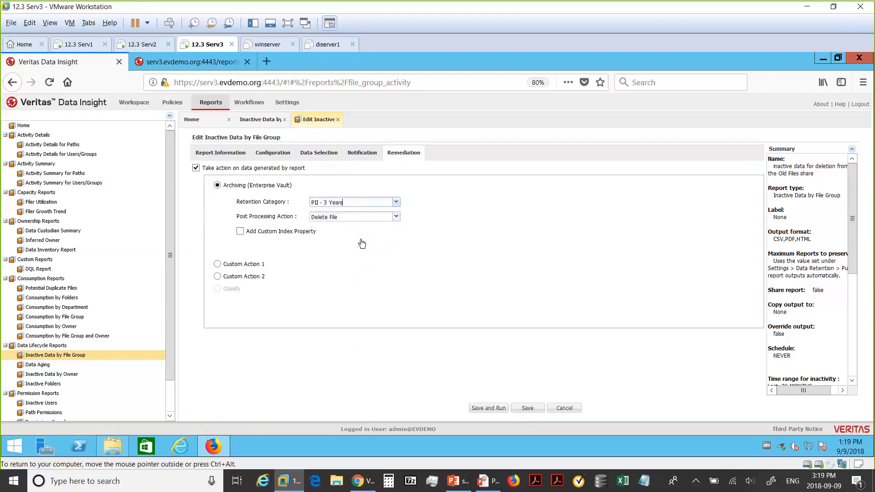
Try Create Shortcut as the archiving post-processing action and change it to None
left_click(397, 217)
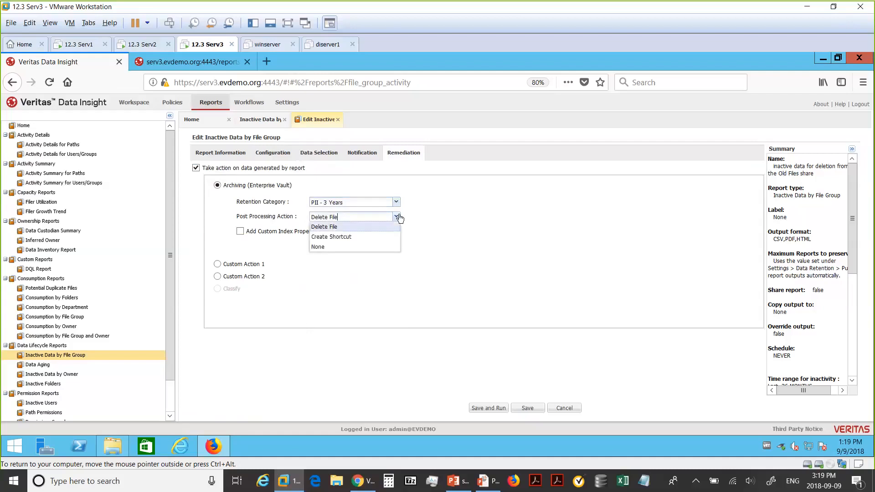
left_click(386, 238)
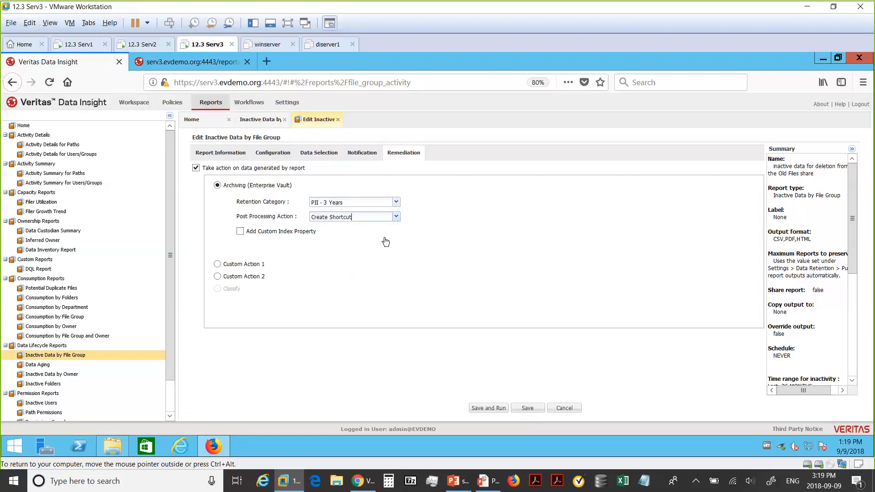
left_click(396, 217)
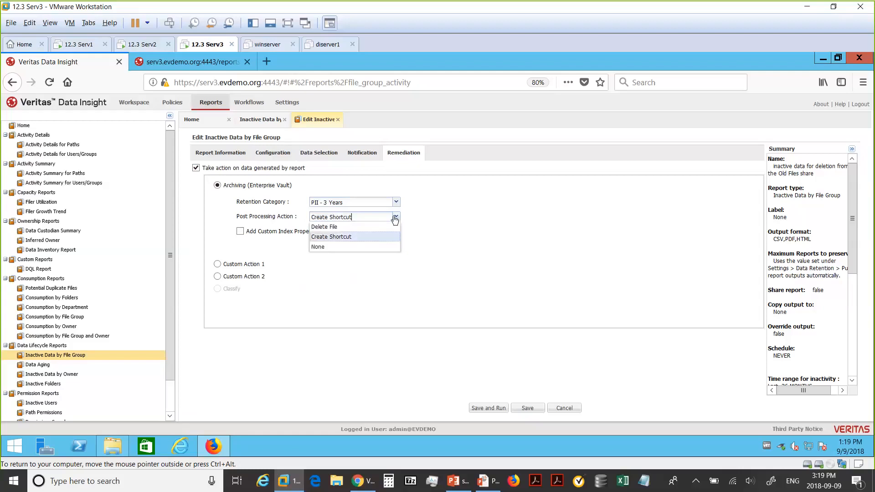
left_click(374, 247)
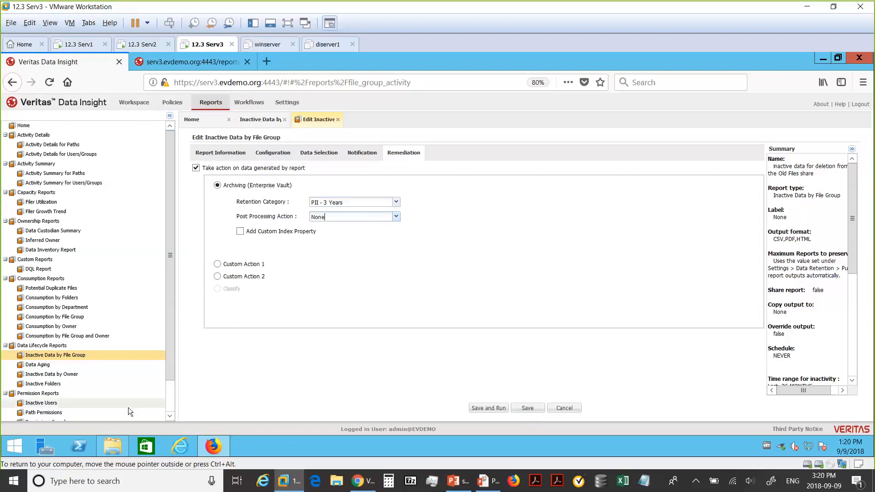
Switch to File Explorer and refresh the Old Files share to check which files remain
left_click(113, 446)
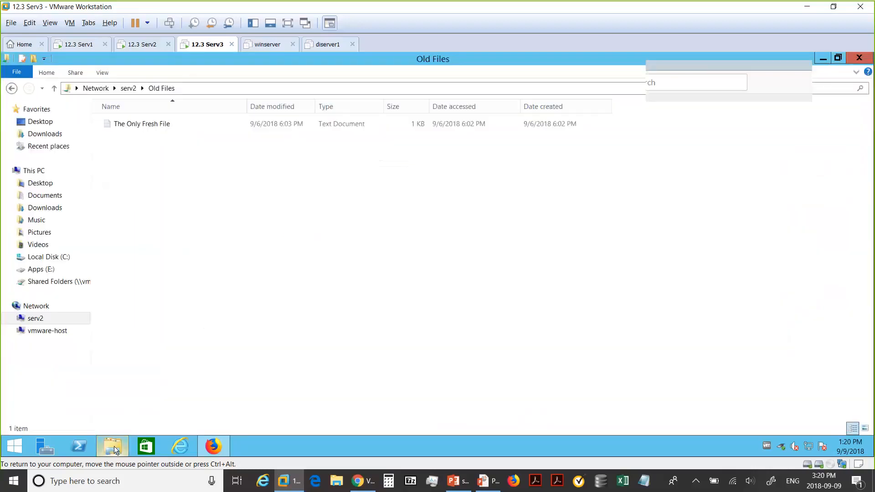
right_click(230, 252)
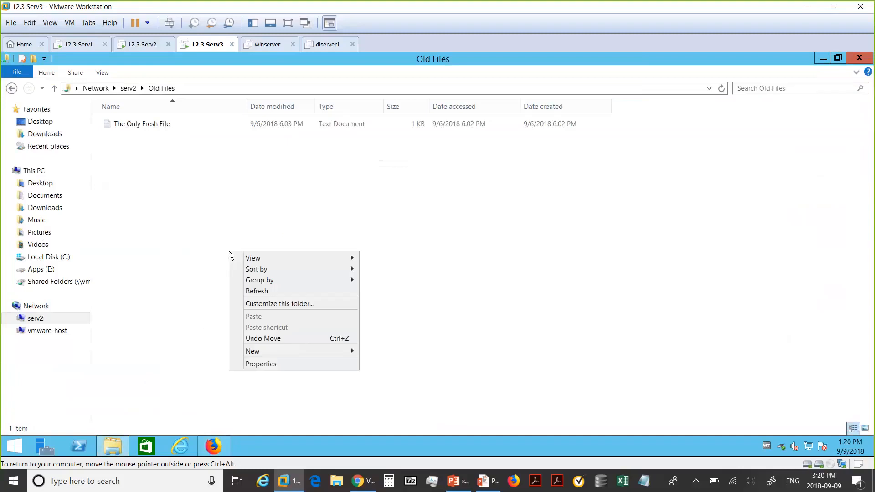
left_click(266, 291)
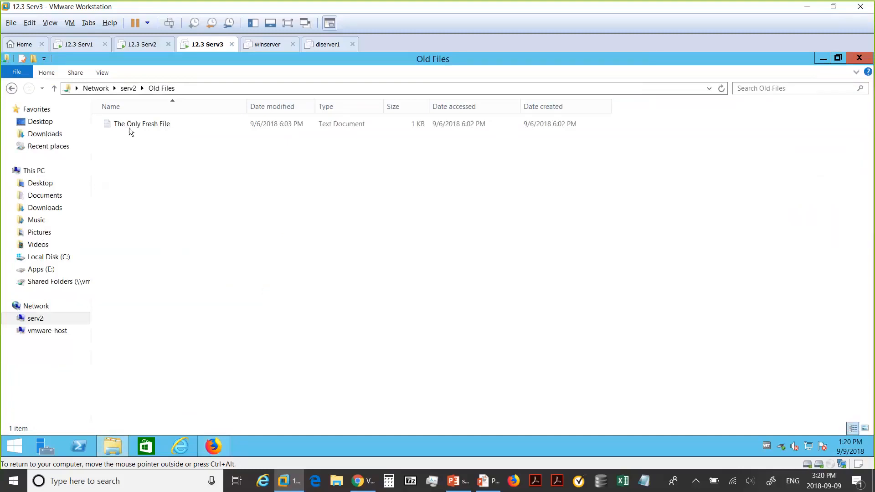